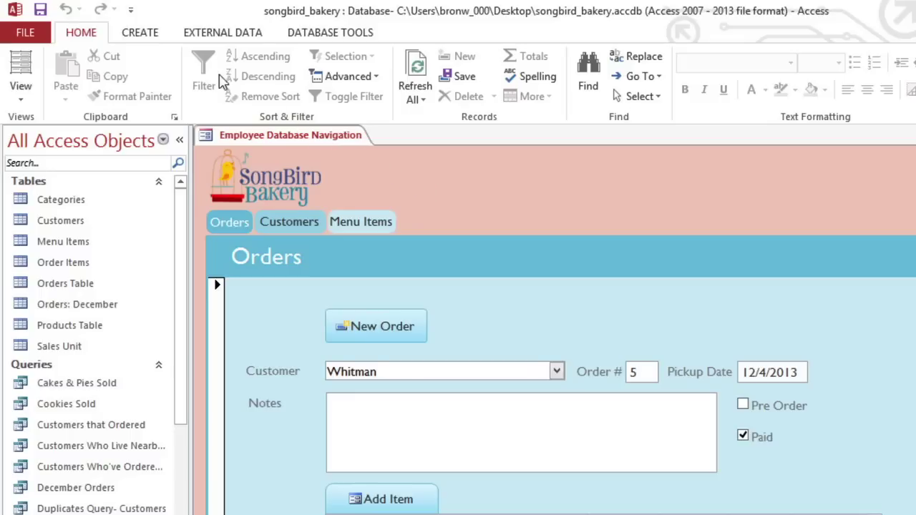
Step: Switch the ribbon to the Create tab to show the object-creation commands
{"action": "left_click", "coordinate": [148, 40]}
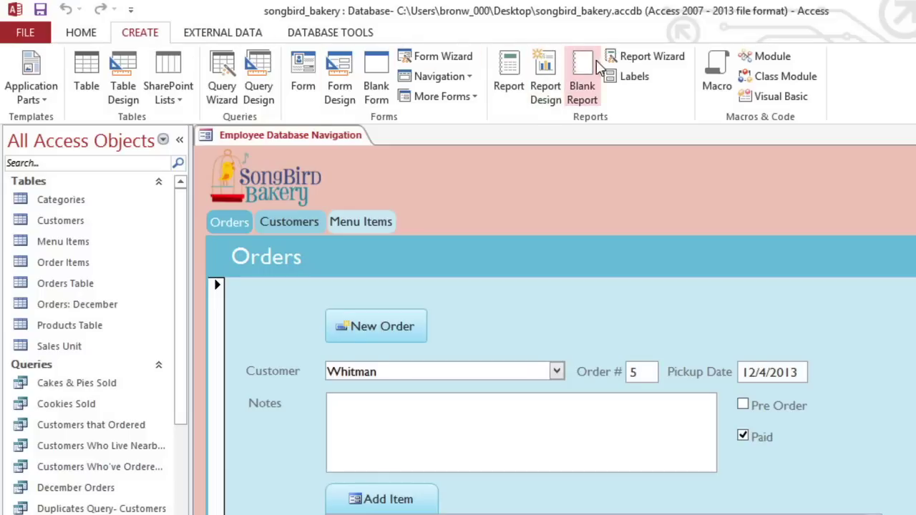
Step: Start the Report Wizard and add Product Types from the Categories table
{"action": "left_click", "coordinate": [619, 63]}
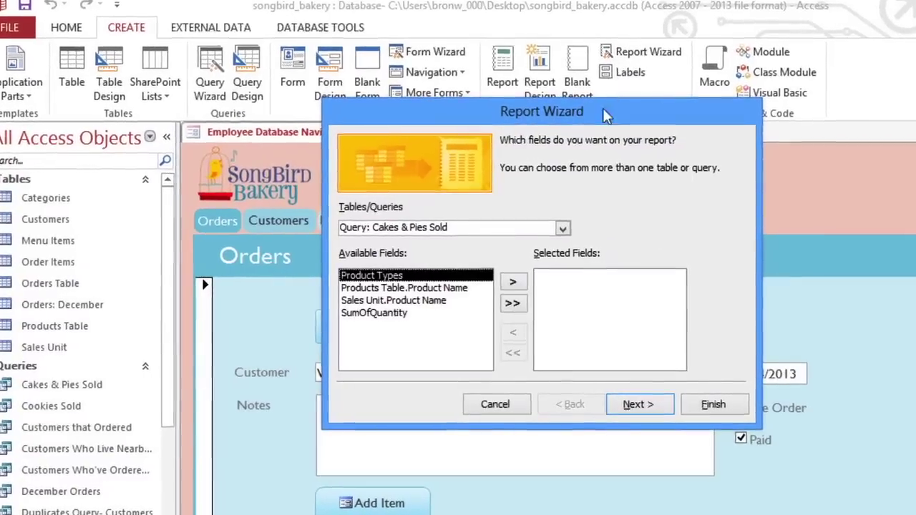
{"action": "left_click", "coordinate": [566, 228]}
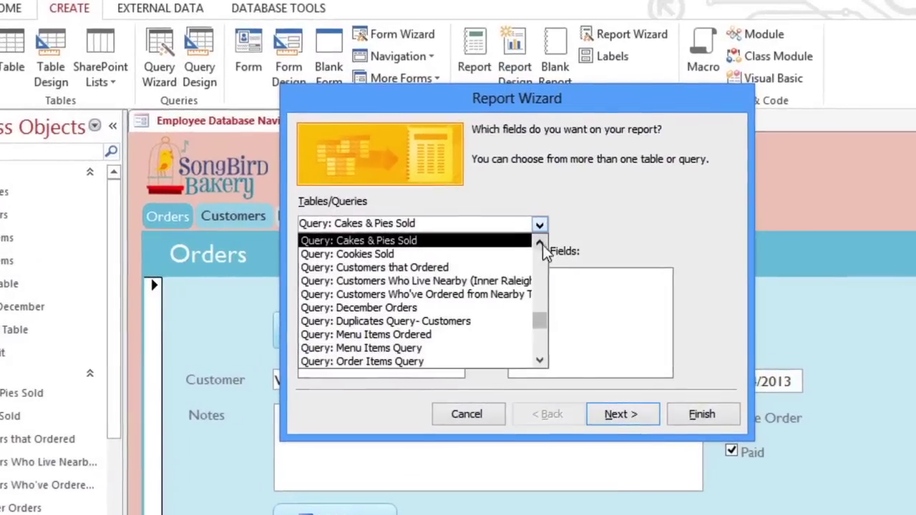
{"action": "left_click", "coordinate": [548, 266]}
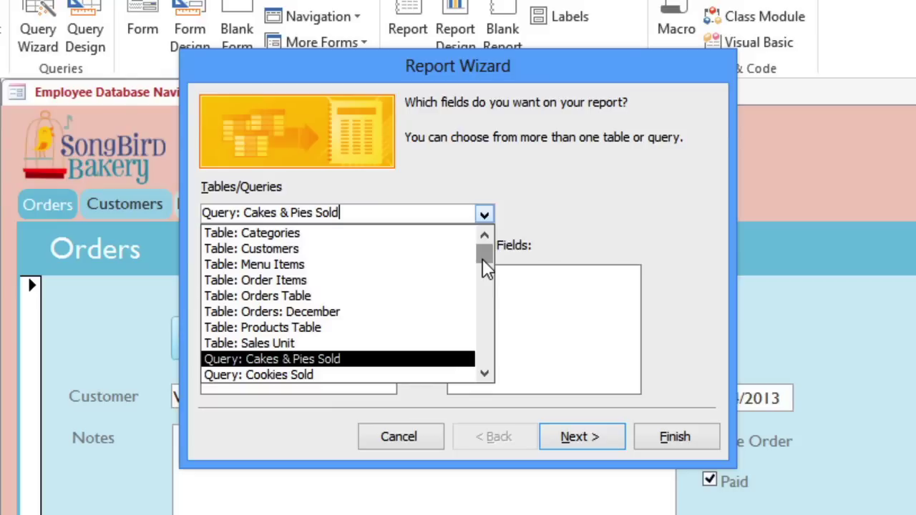
{"action": "left_click", "coordinate": [301, 235]}
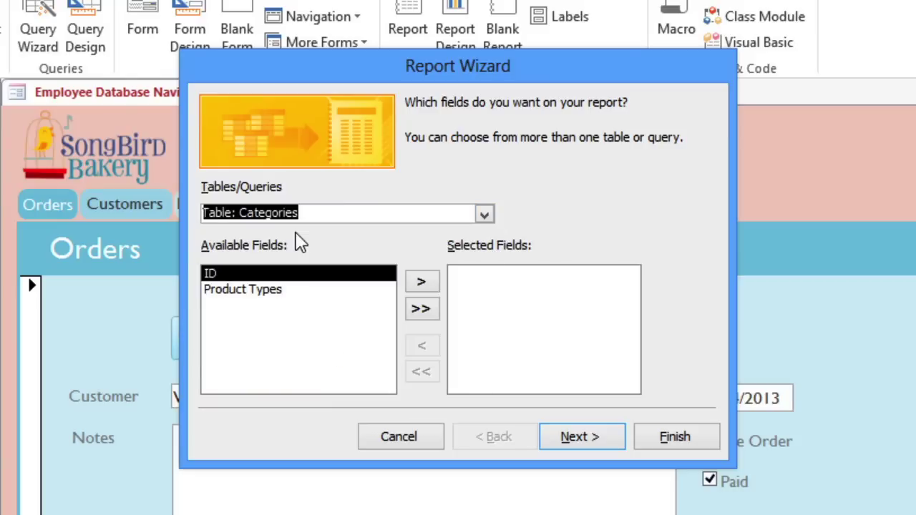
{"action": "left_click", "coordinate": [271, 293]}
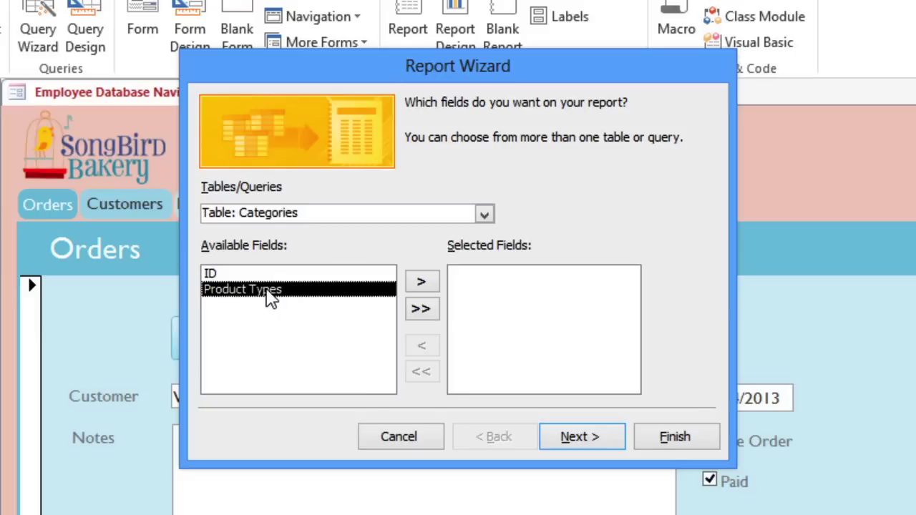
{"action": "left_click", "coordinate": [421, 284]}
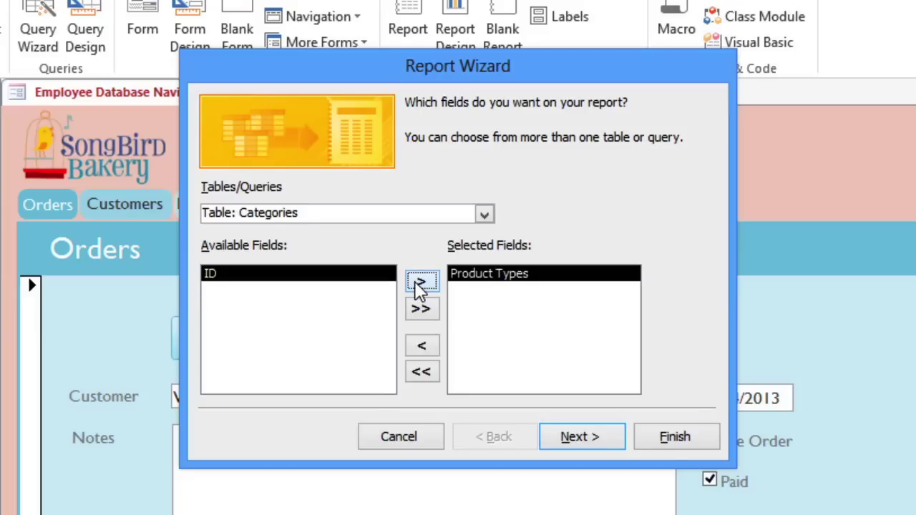
Step: Add Product Name and Description from Products Table, plus Product Name from Sales Unit
{"action": "left_click", "coordinate": [485, 214]}
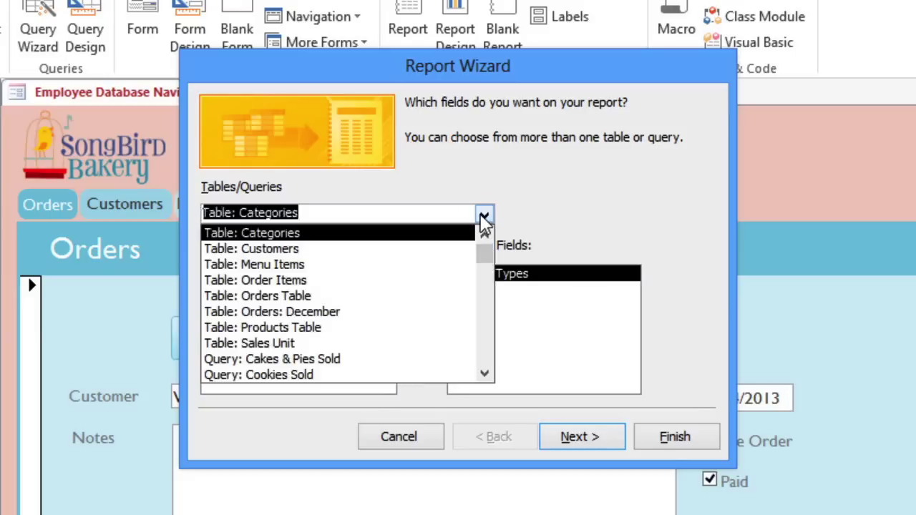
{"action": "left_click", "coordinate": [272, 328]}
{"action": "double_click", "coordinate": [270, 308]}
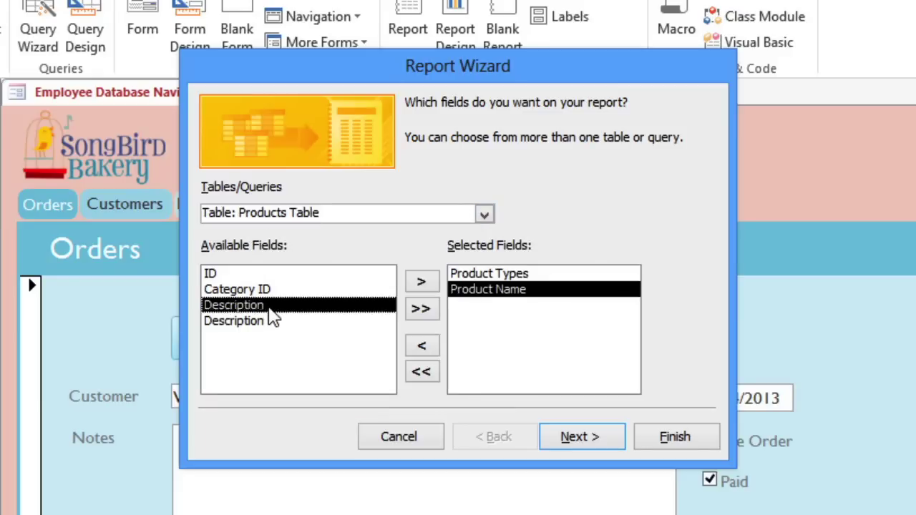
{"action": "double_click", "coordinate": [271, 312]}
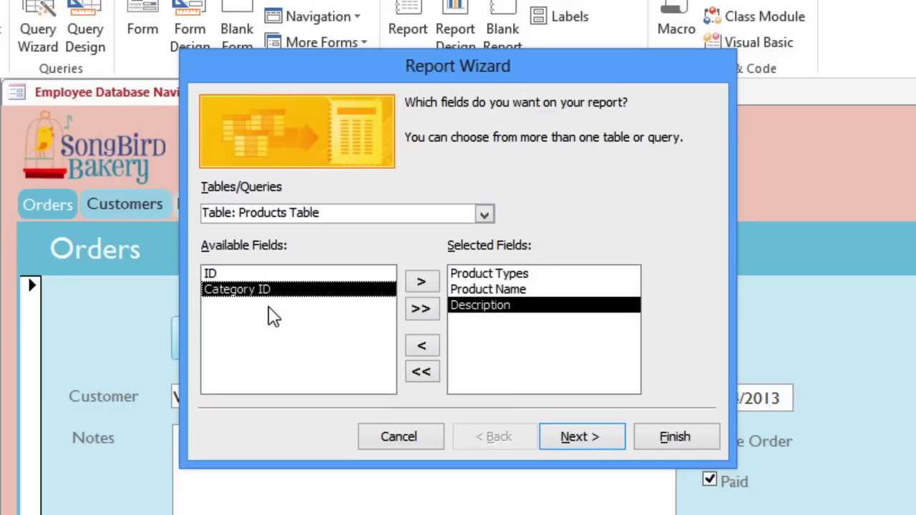
{"action": "left_click", "coordinate": [483, 214]}
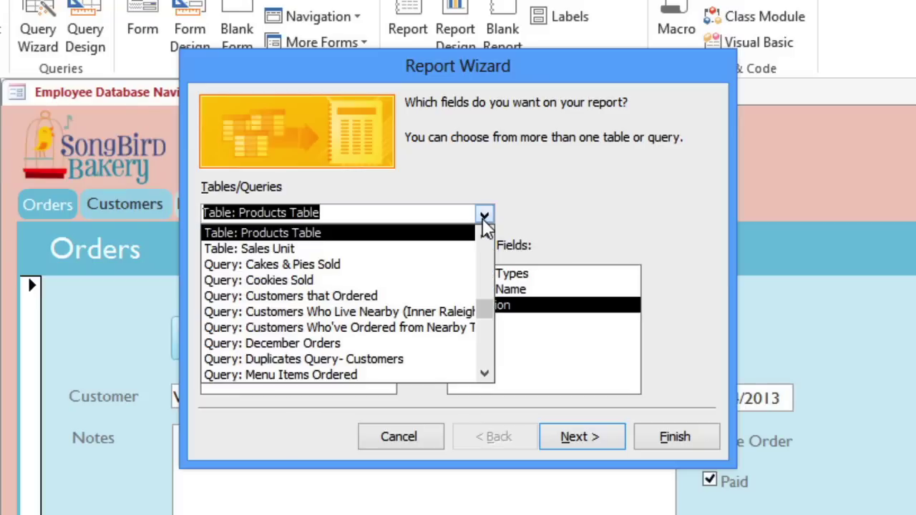
{"action": "left_click", "coordinate": [357, 250]}
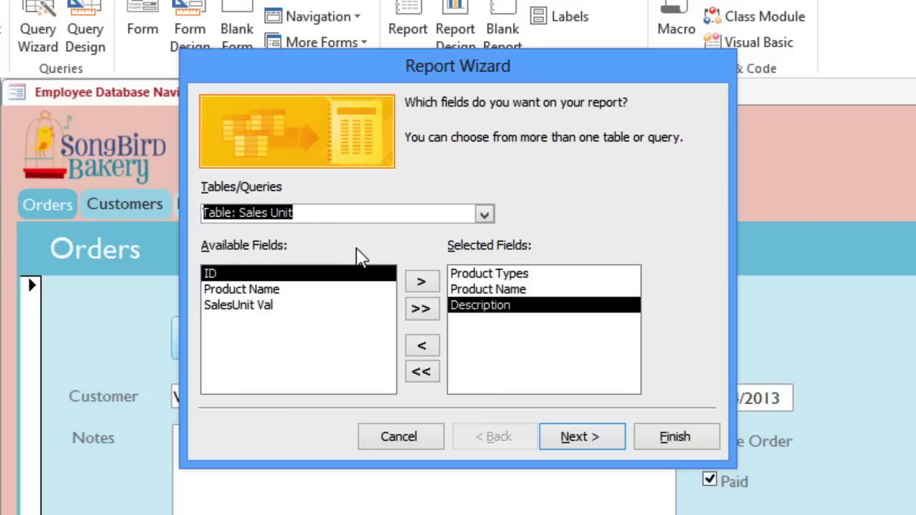
{"action": "left_click", "coordinate": [273, 295]}
{"action": "double_click", "coordinate": [273, 292]}
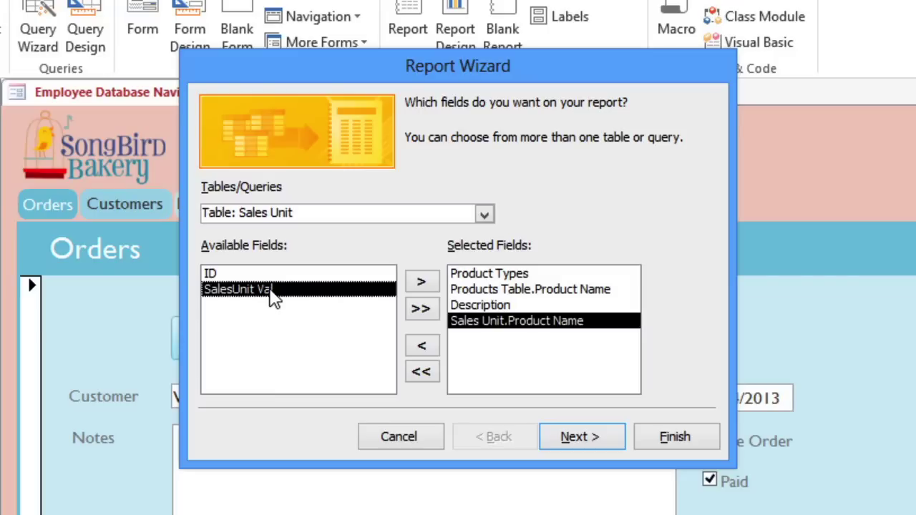
Step: Add Price from Menu Items and continue to the data-view step
{"action": "left_click", "coordinate": [485, 217]}
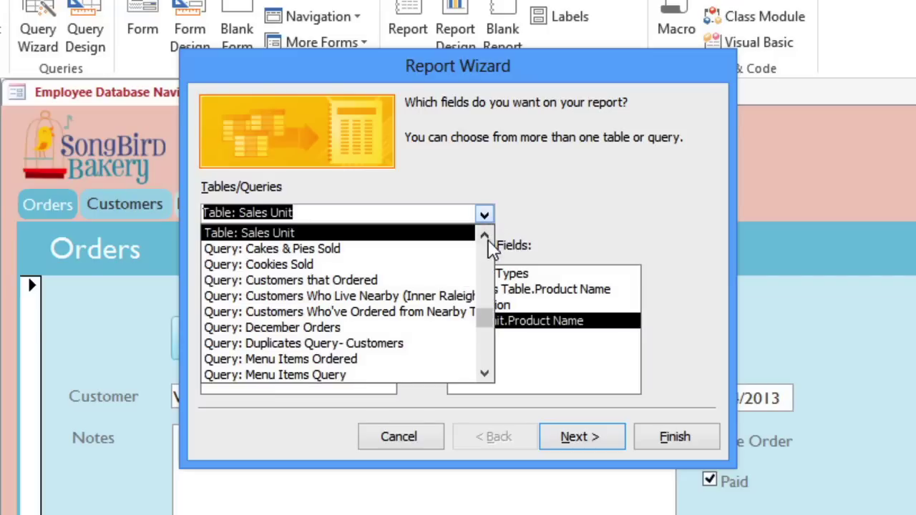
{"action": "scroll", "coordinate": [489, 251], "scroll_direction": "up", "scroll_amount": 3}
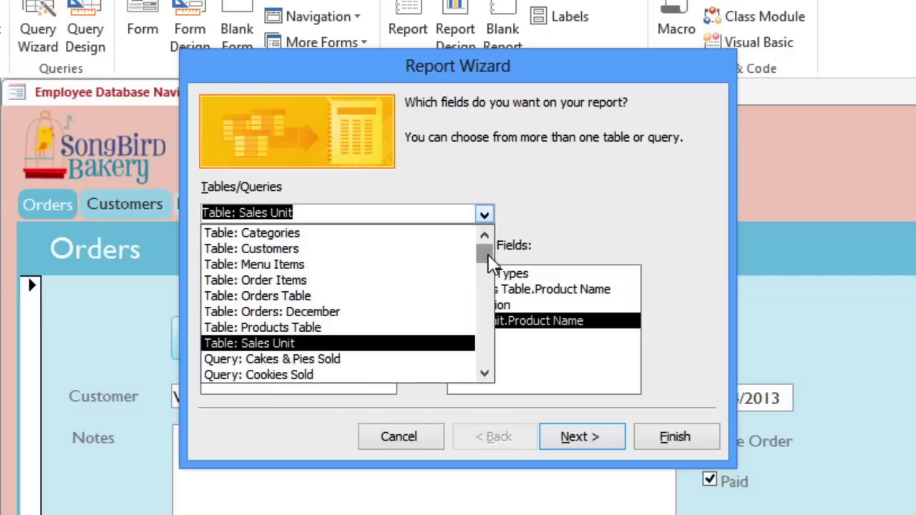
{"action": "left_click", "coordinate": [383, 264]}
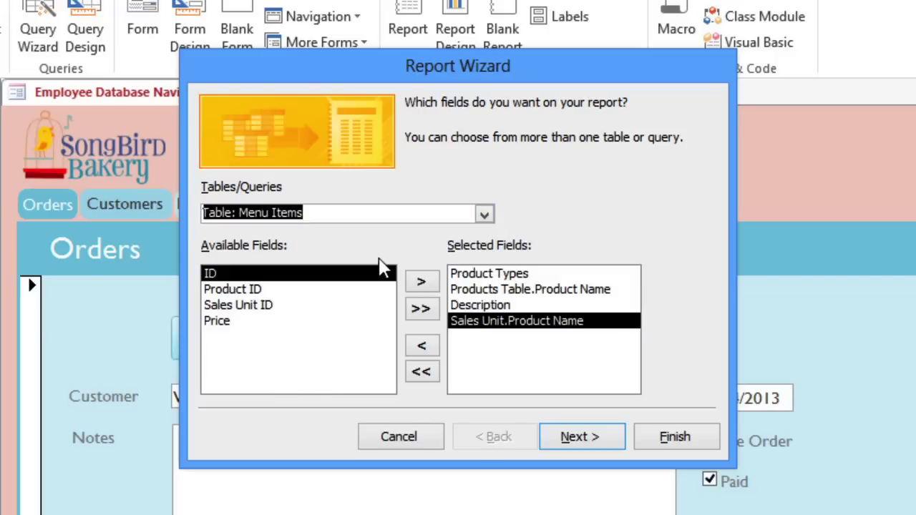
{"action": "double_click", "coordinate": [224, 324]}
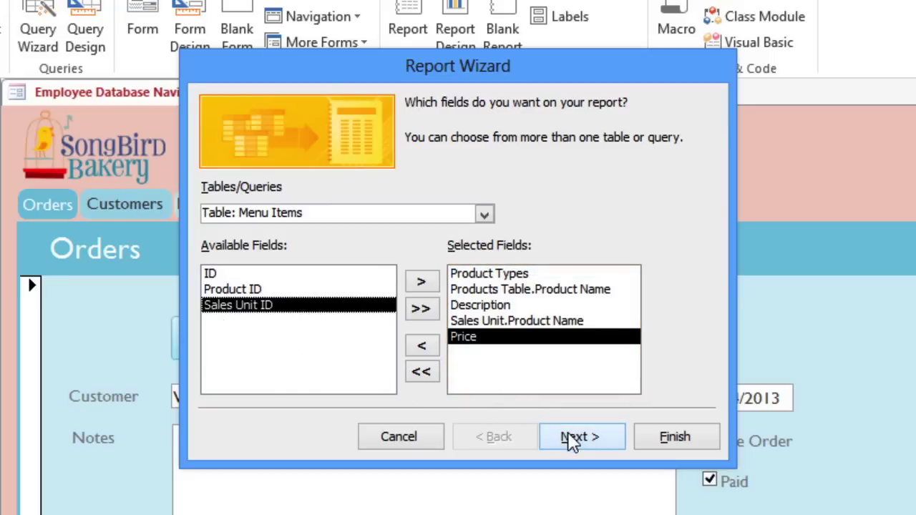
{"action": "left_click", "coordinate": [584, 445]}
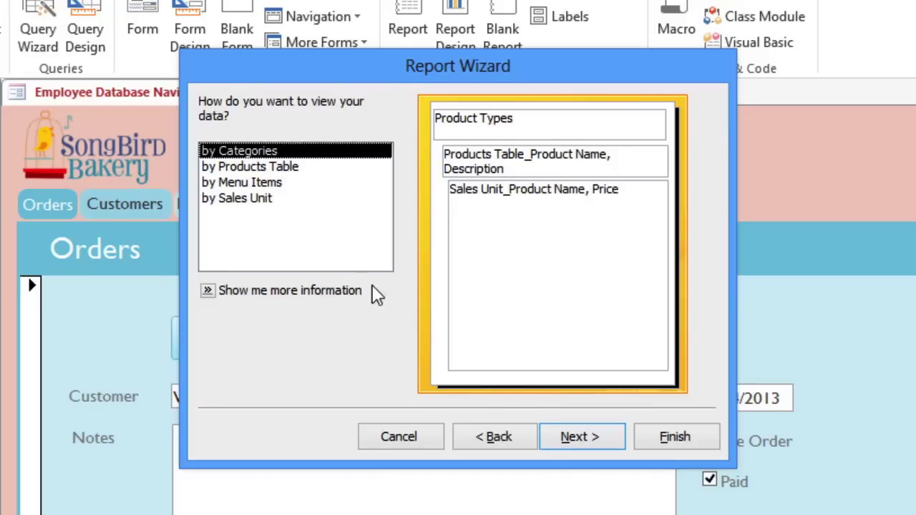
Step: Compare the Products Table, Menu Items and Sales Unit views, then view data by Categories
{"action": "left_click", "coordinate": [272, 170]}
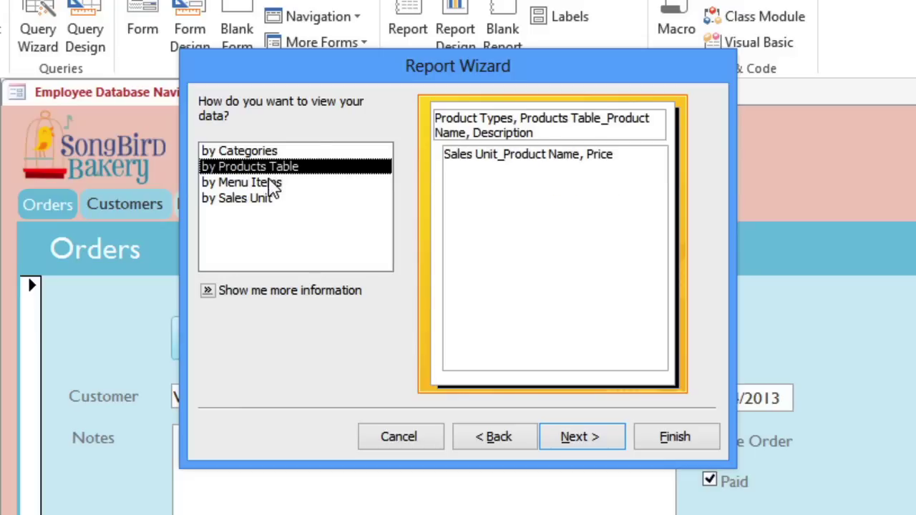
{"action": "left_click", "coordinate": [272, 183]}
{"action": "left_click", "coordinate": [274, 200]}
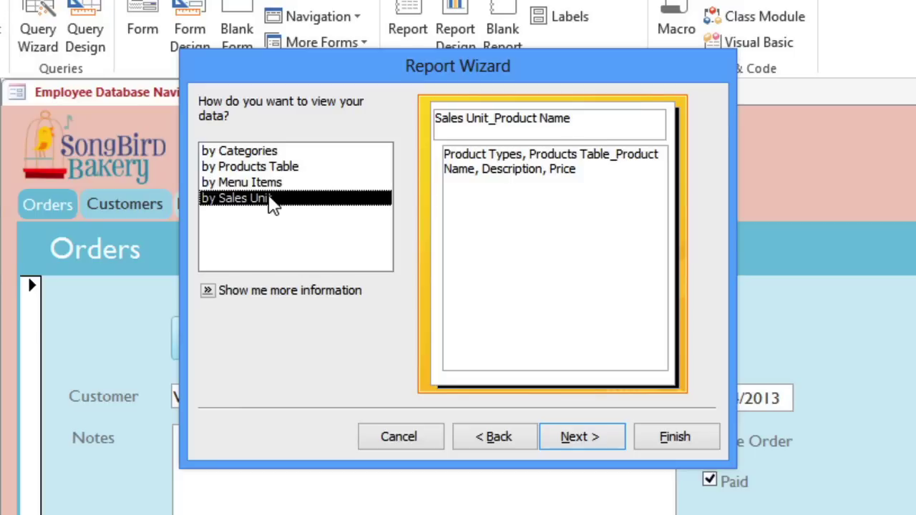
{"action": "left_click", "coordinate": [264, 157]}
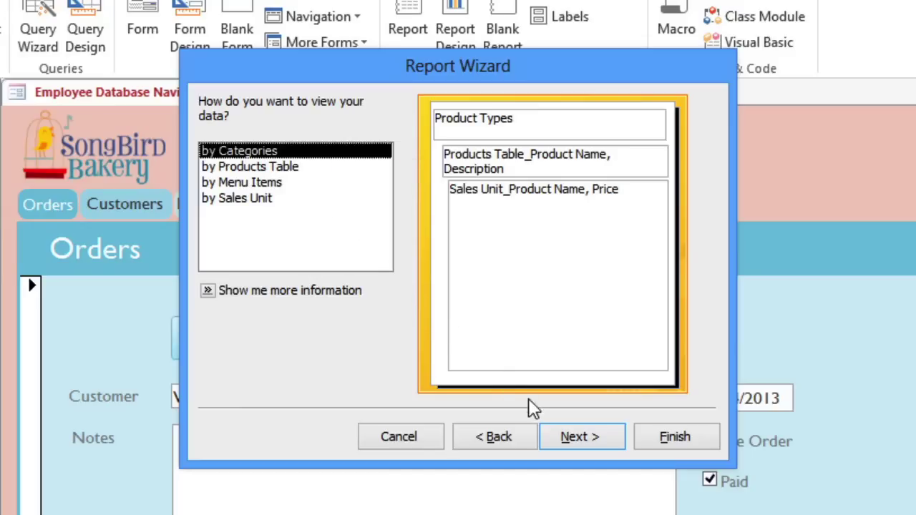
{"action": "left_click", "coordinate": [564, 441]}
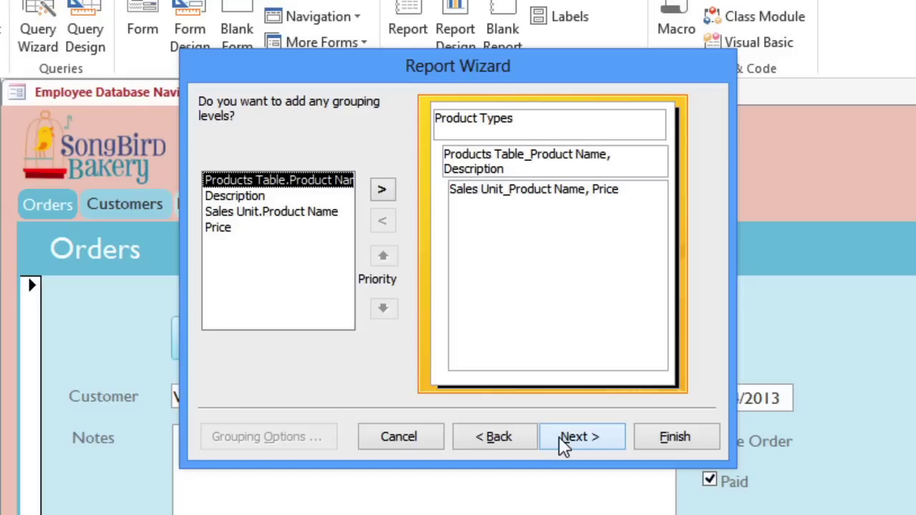
Step: Test a Sales Unit Product Name grouping level, then remove it and continue without extra grouping
{"action": "double_click", "coordinate": [278, 213]}
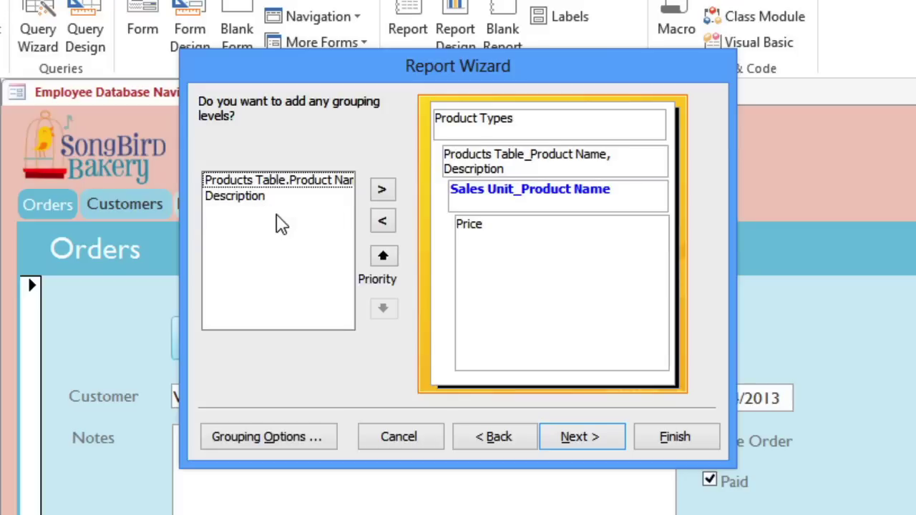
{"action": "left_click", "coordinate": [382, 258]}
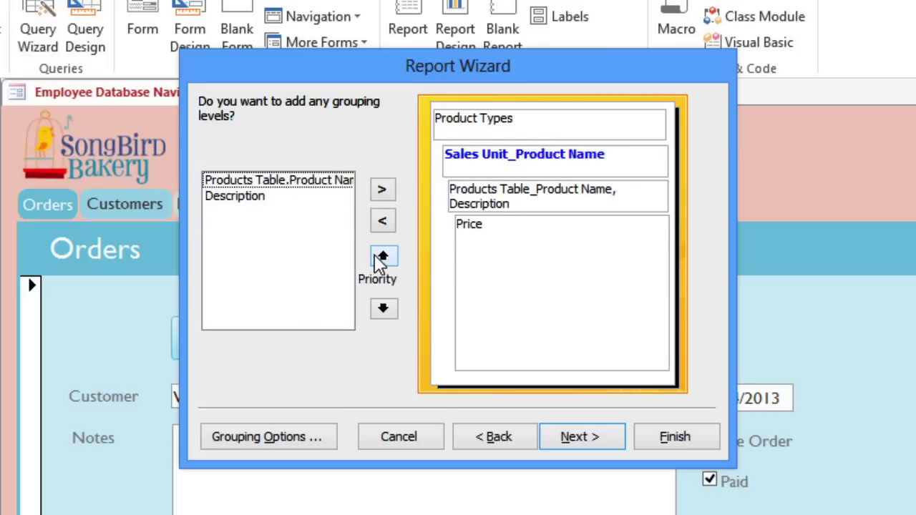
{"action": "left_click", "coordinate": [381, 257]}
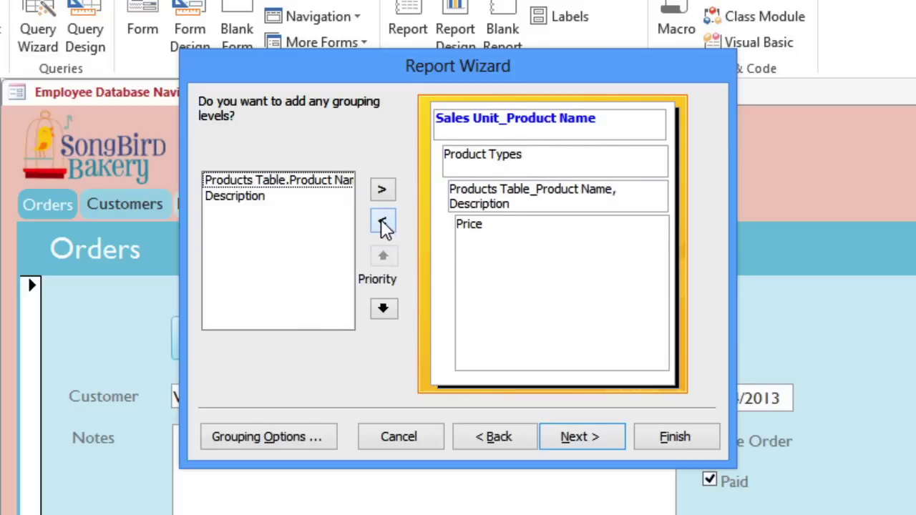
{"action": "left_click", "coordinate": [381, 222]}
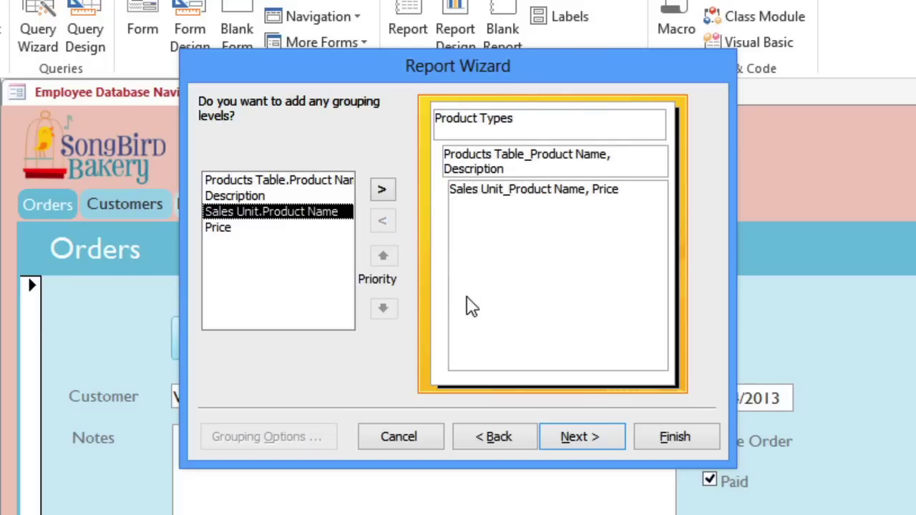
{"action": "left_click", "coordinate": [572, 438]}
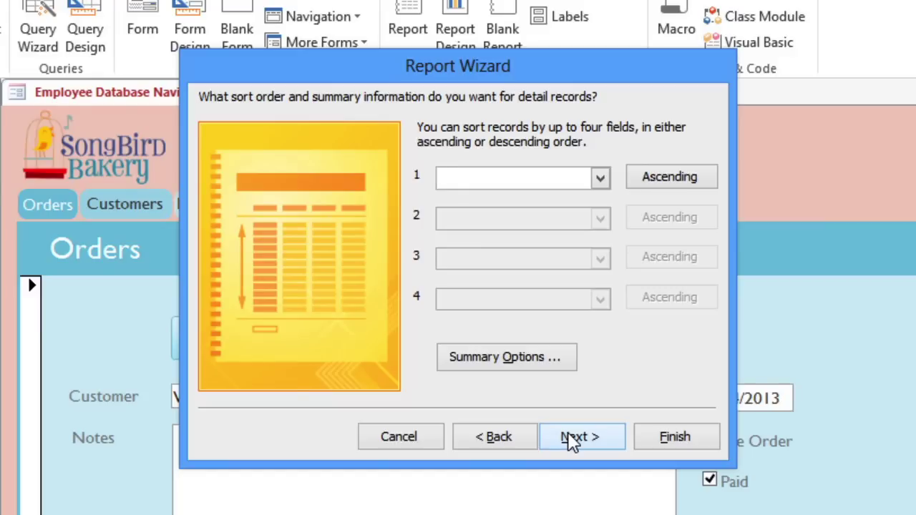
Step: Sort detail records by Price in descending order and continue
{"action": "left_click", "coordinate": [600, 178]}
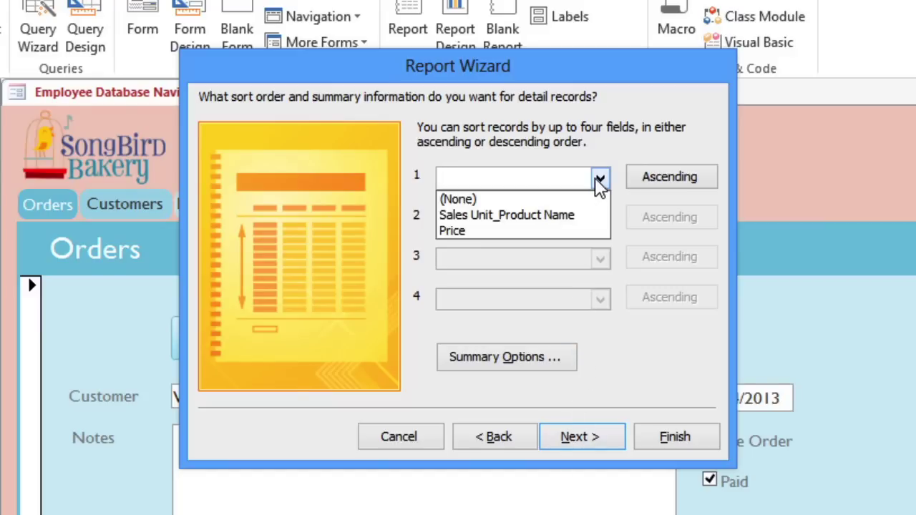
{"action": "left_click", "coordinate": [541, 237]}
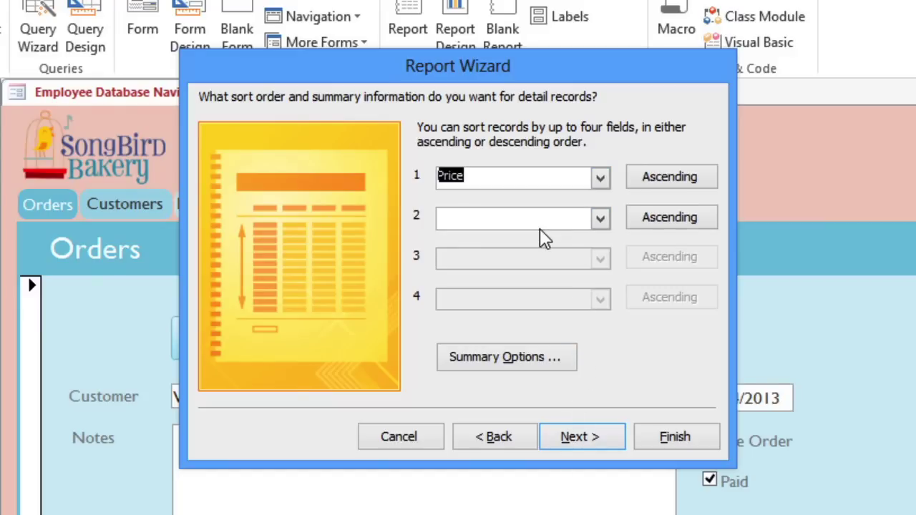
{"action": "left_click", "coordinate": [683, 182]}
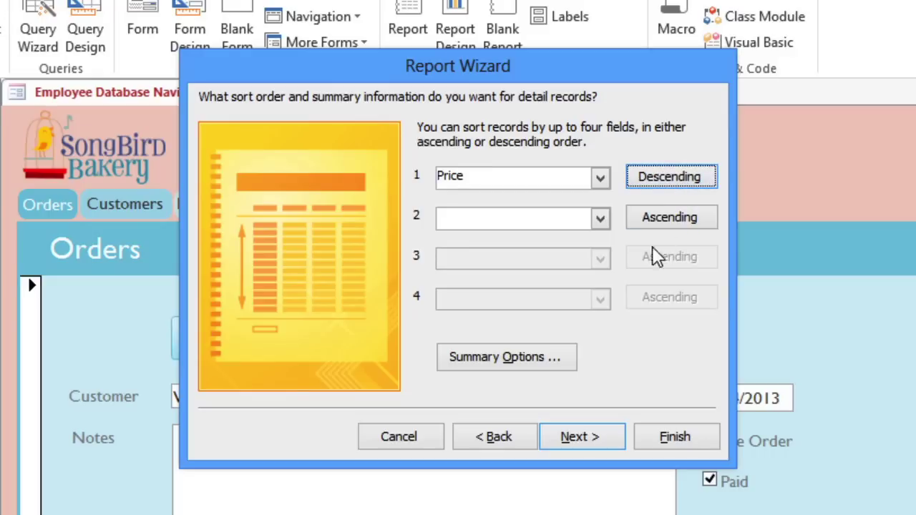
{"action": "left_click", "coordinate": [582, 437]}
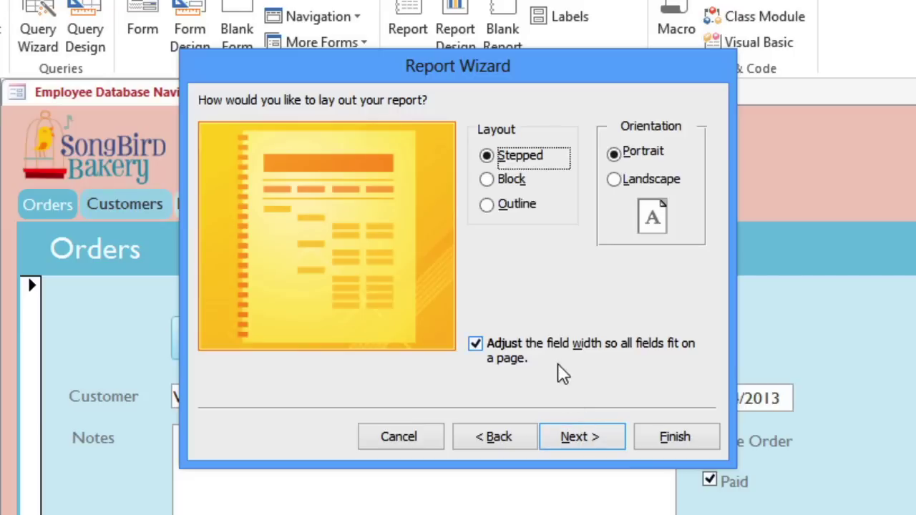
Step: Preview the Outline layout, then choose Block layout with Portrait kept
{"action": "left_click", "coordinate": [506, 218]}
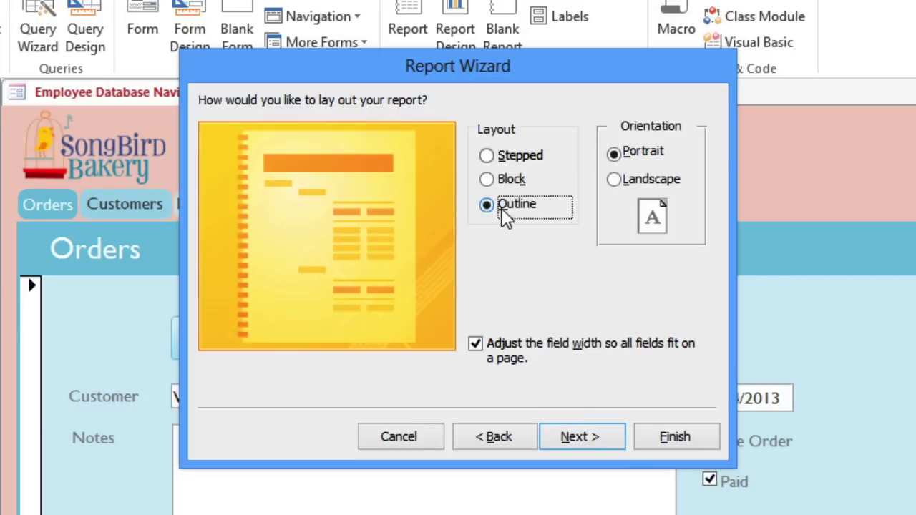
{"action": "left_click", "coordinate": [510, 188]}
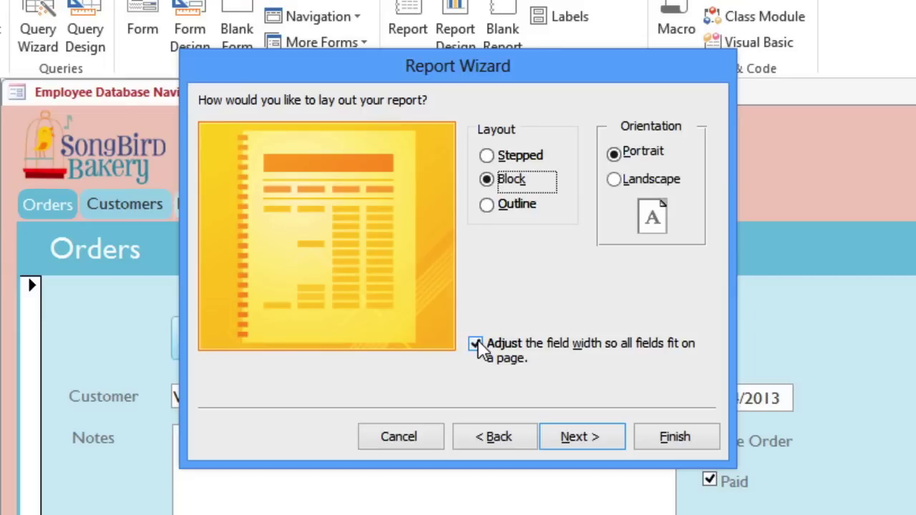
Step: Replace the title 'Categories' with 'Menu Report' and finish to preview the report
{"action": "left_click", "coordinate": [575, 436]}
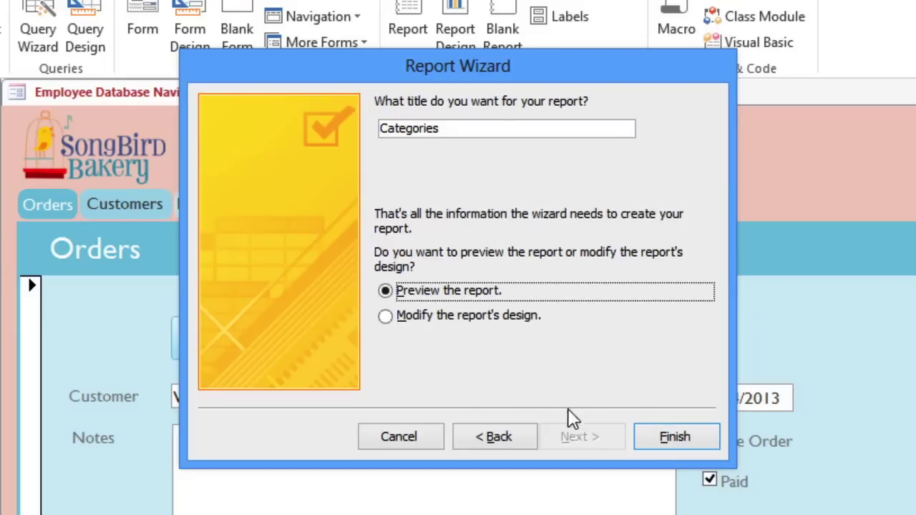
{"action": "left_click_drag", "start_coordinate": [466, 122], "coordinate": [367, 123]}
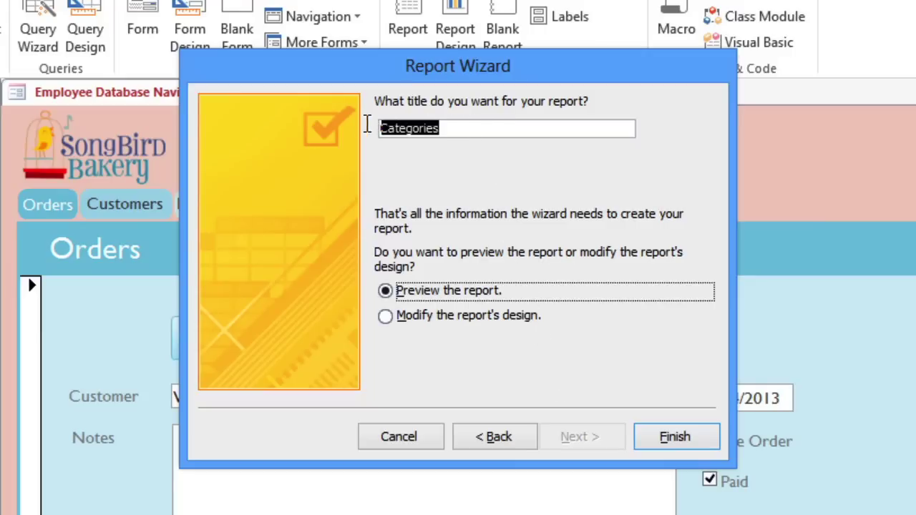
{"action": "type", "text": "Menu Report"}
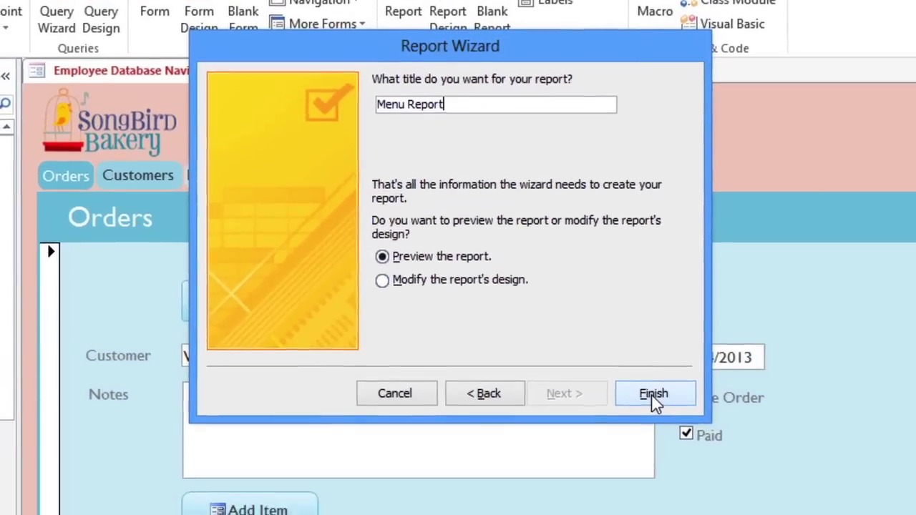
{"action": "left_click", "coordinate": [664, 417]}
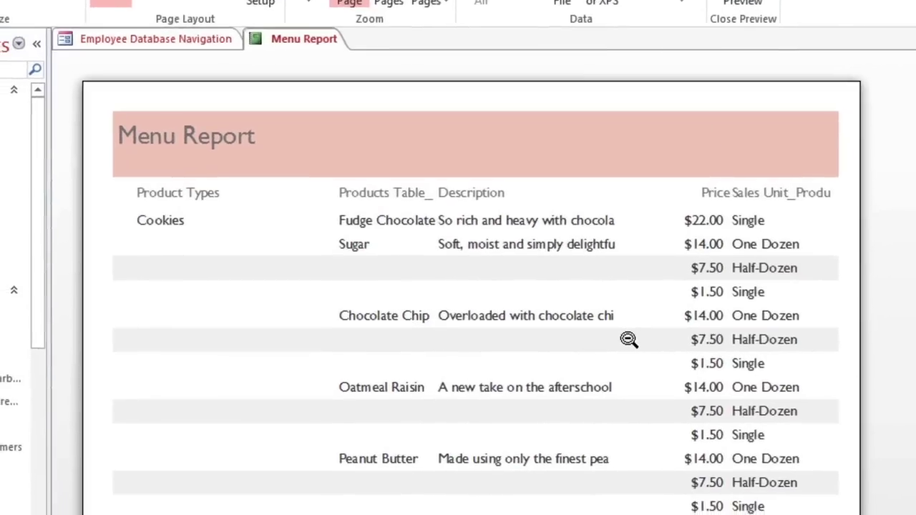